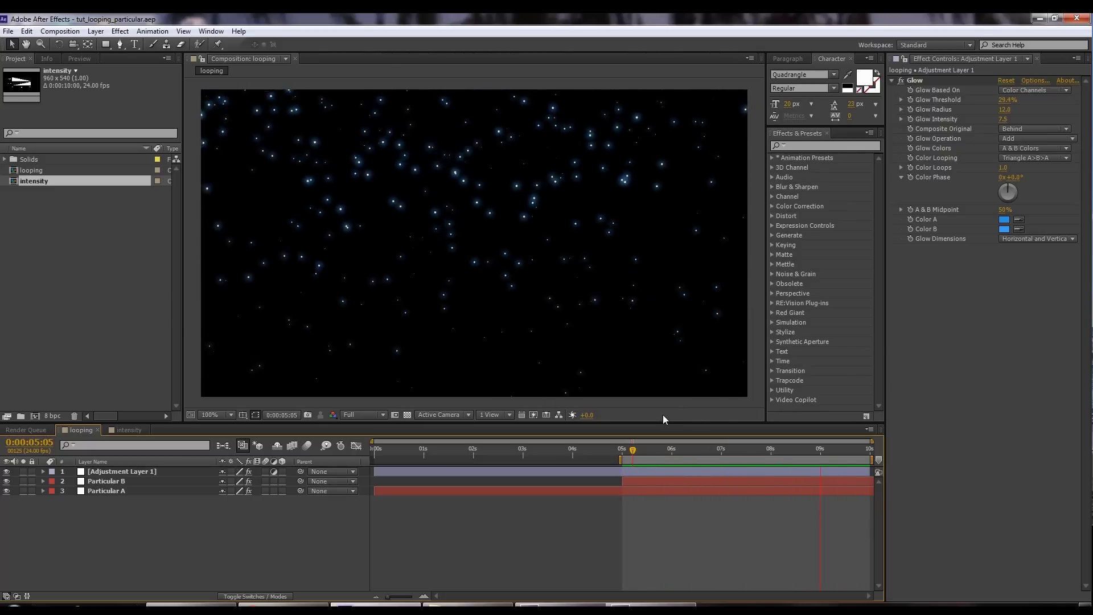
- Stop the preview and create a new composition named Looptest
key("space")
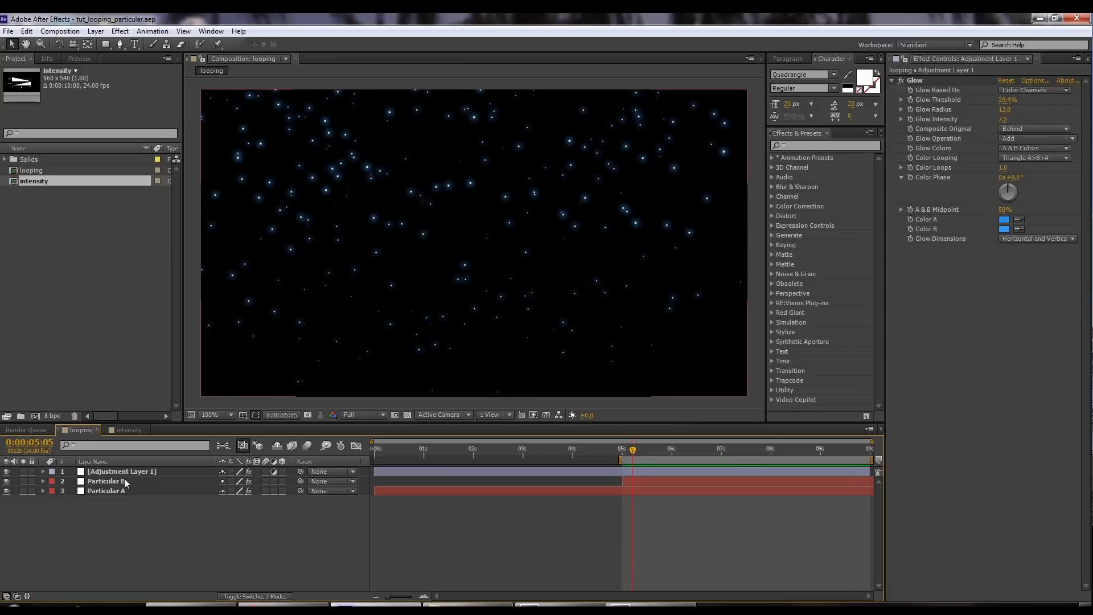
key("ctrl+n")
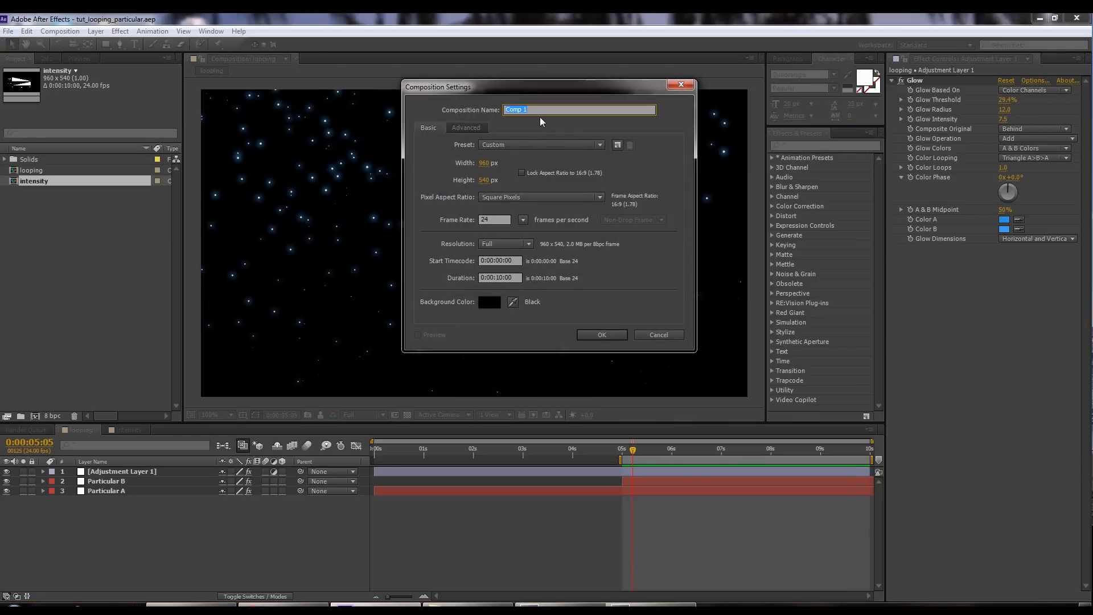
type("Looptest")
left_click(605, 335)
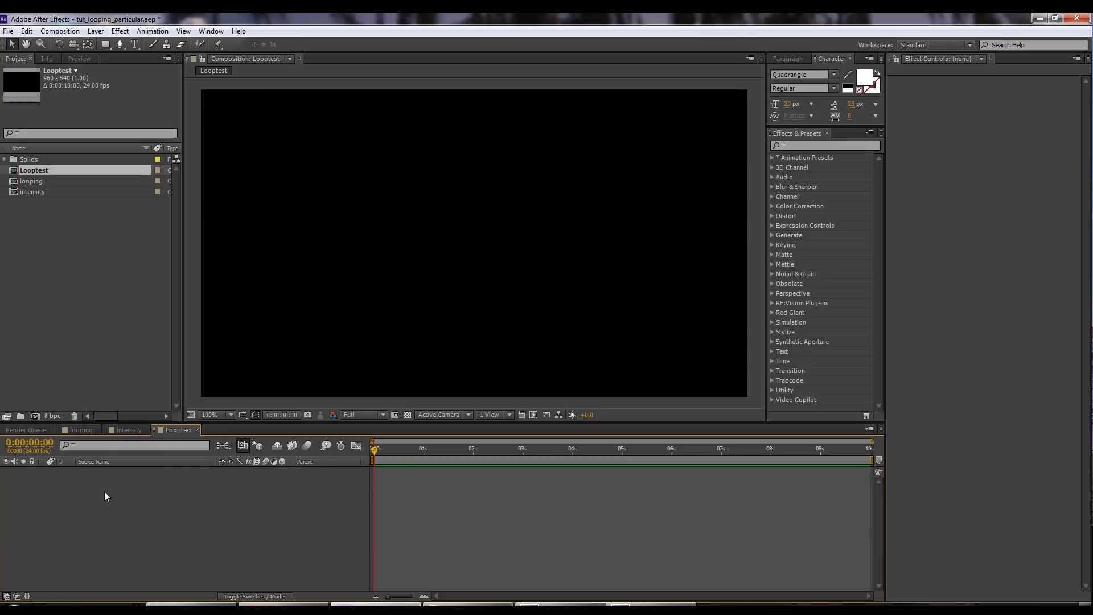
- Add a comp-sized solid layer named 'particular A'
key("ctrl+y")
left_click_drag(656, 216, 611, 218)
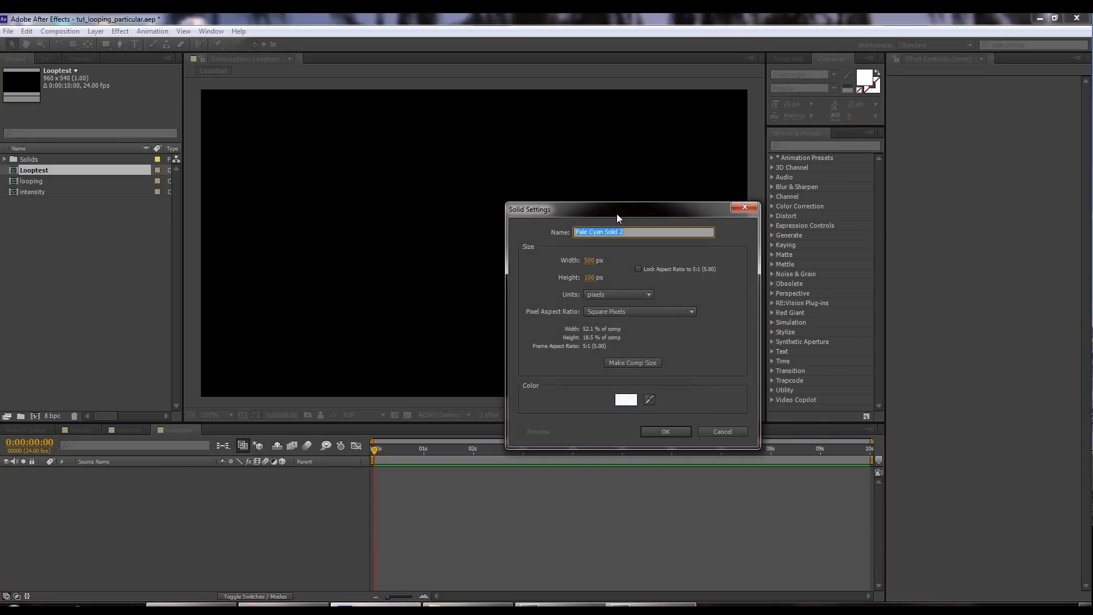
type("particular A")
left_click(590, 261)
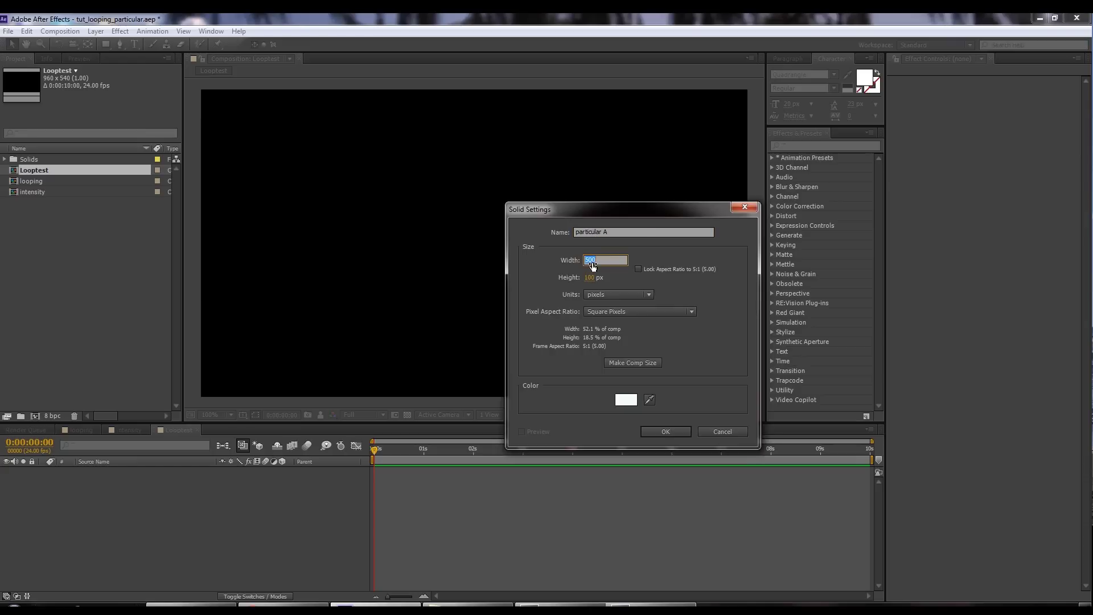
left_click(652, 364)
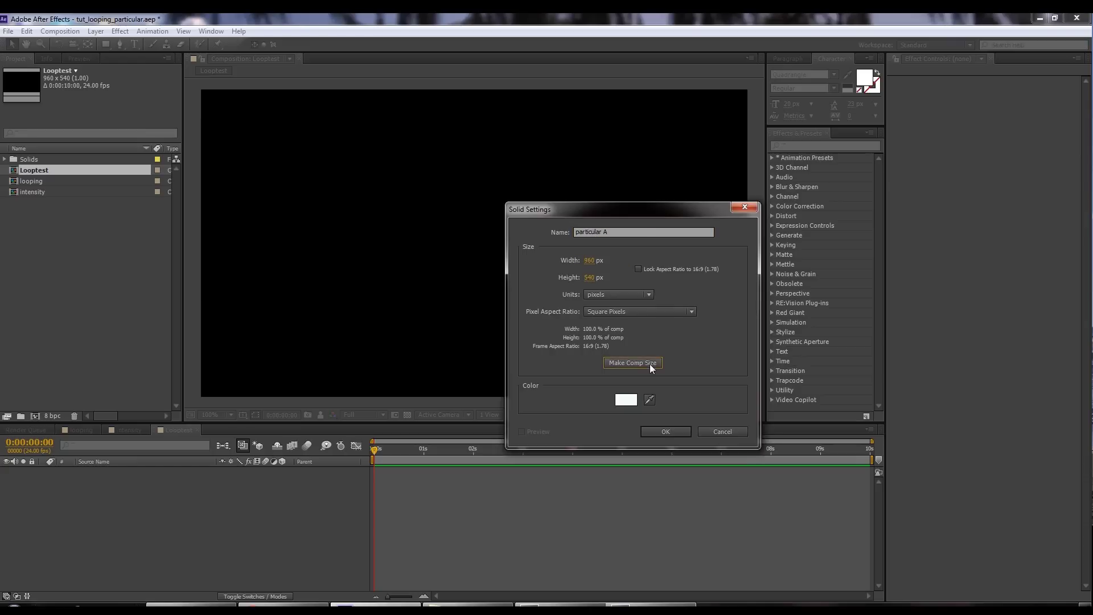
left_click(667, 432)
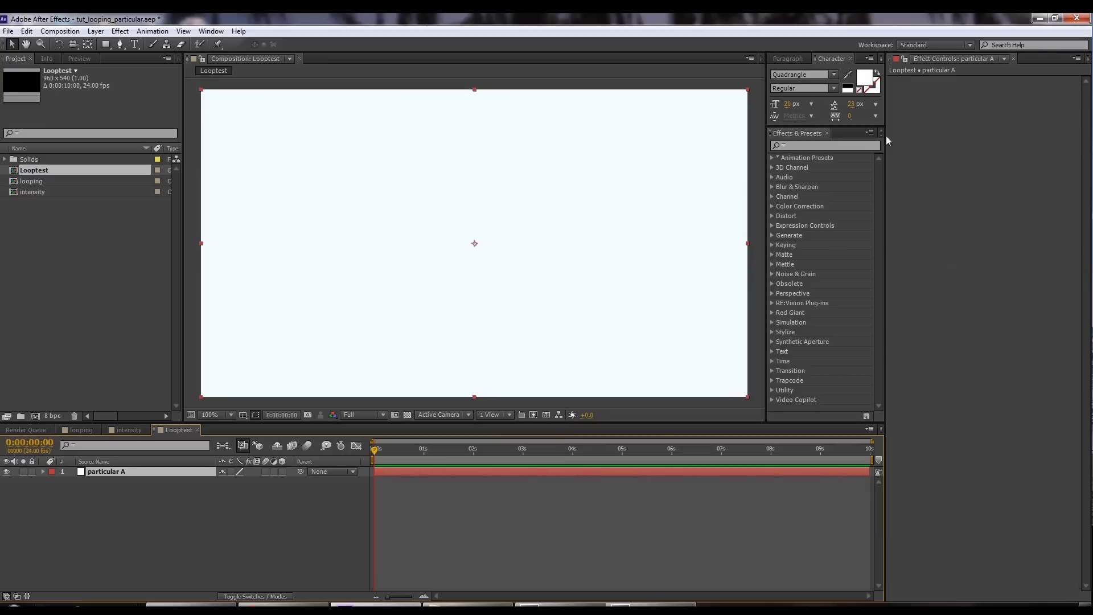
- Apply Trapcode Particular to the particular A solid and expand its Emitter settings
right_click(919, 132)
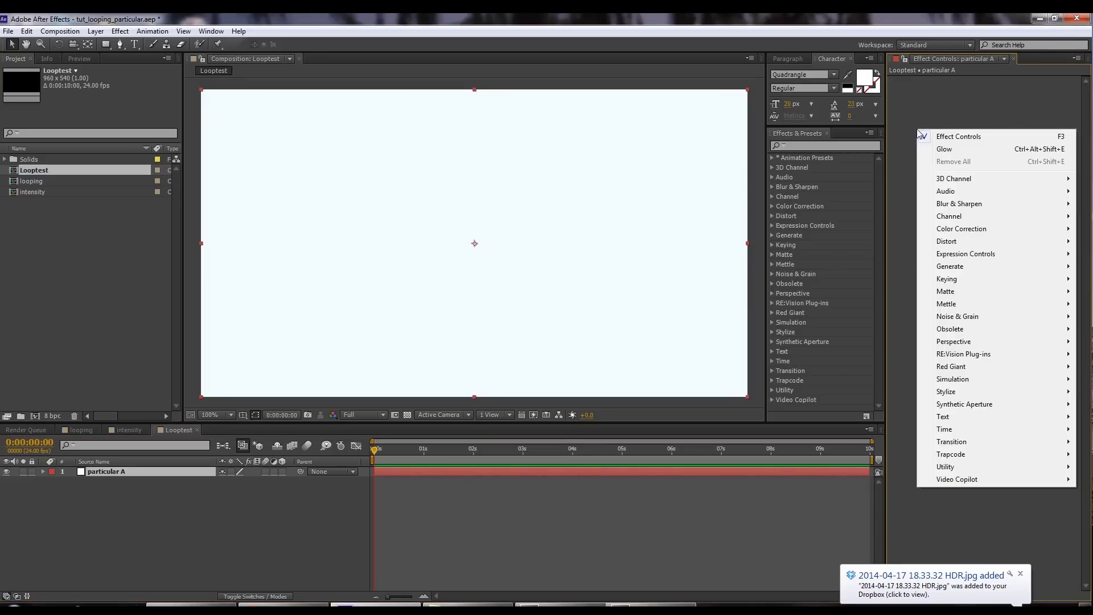
left_click(1043, 574)
right_click(933, 245)
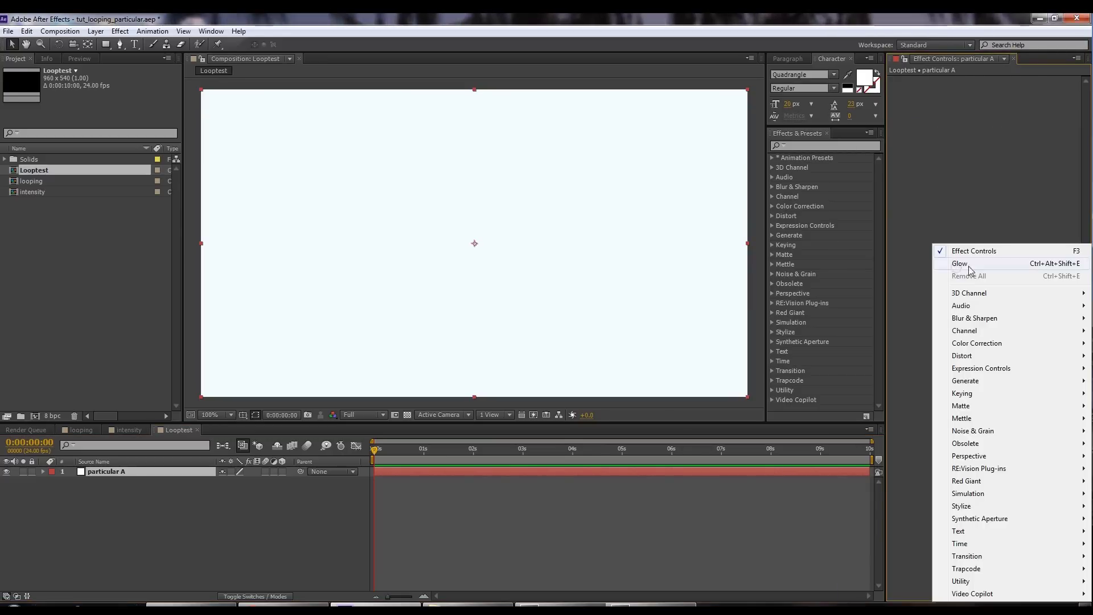
mouse_move(969, 572)
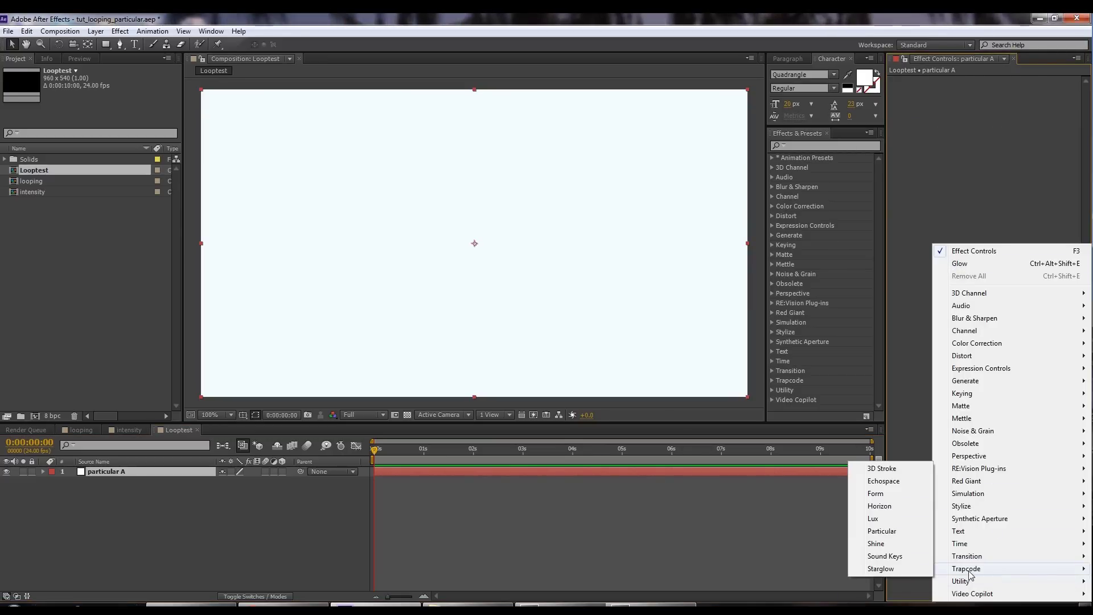
left_click(886, 530)
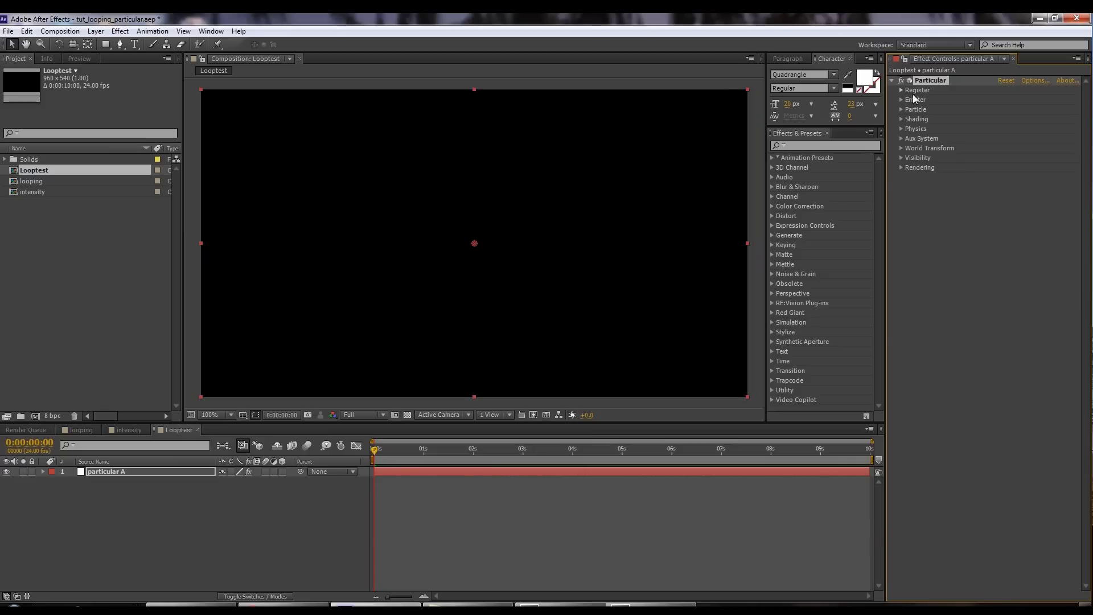
left_click(900, 100)
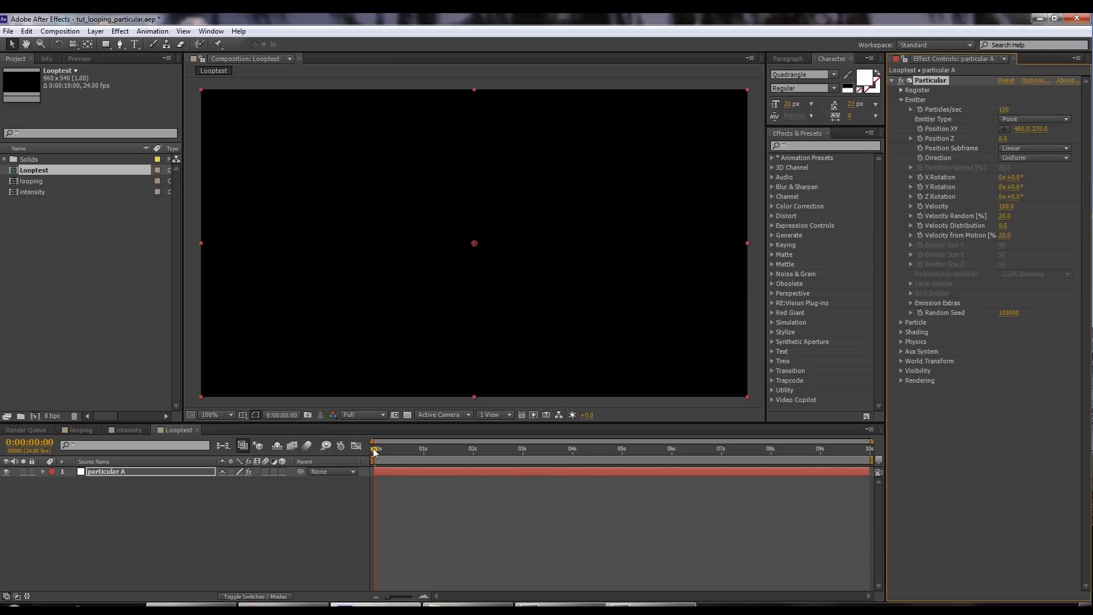
- Preview the emitted particles, then start the work area at the five-second mark
left_click_drag(375, 450, 777, 487)
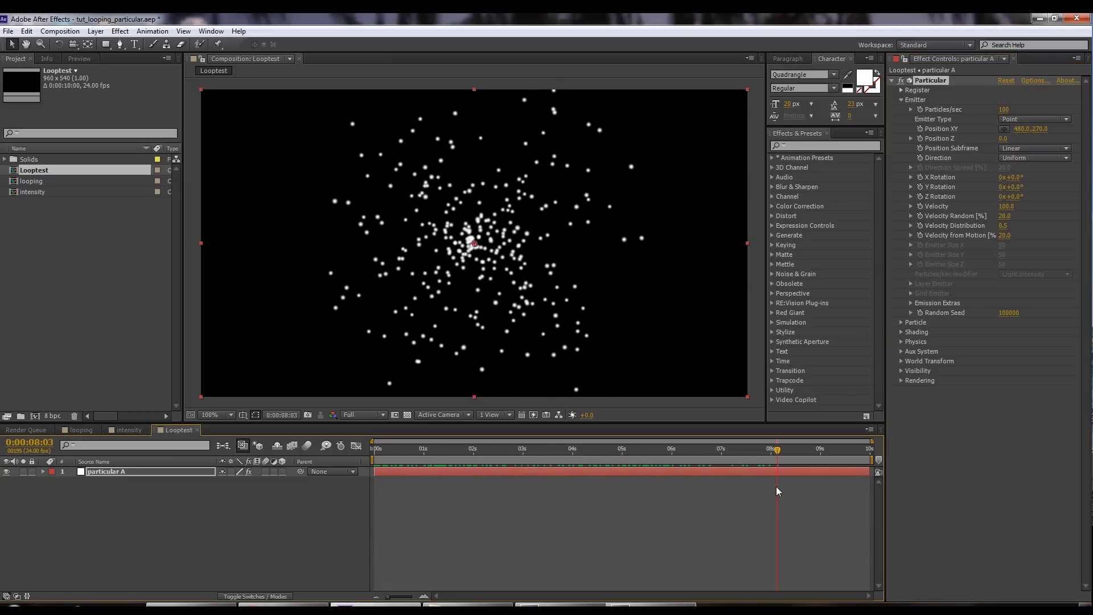
key("KP_0")
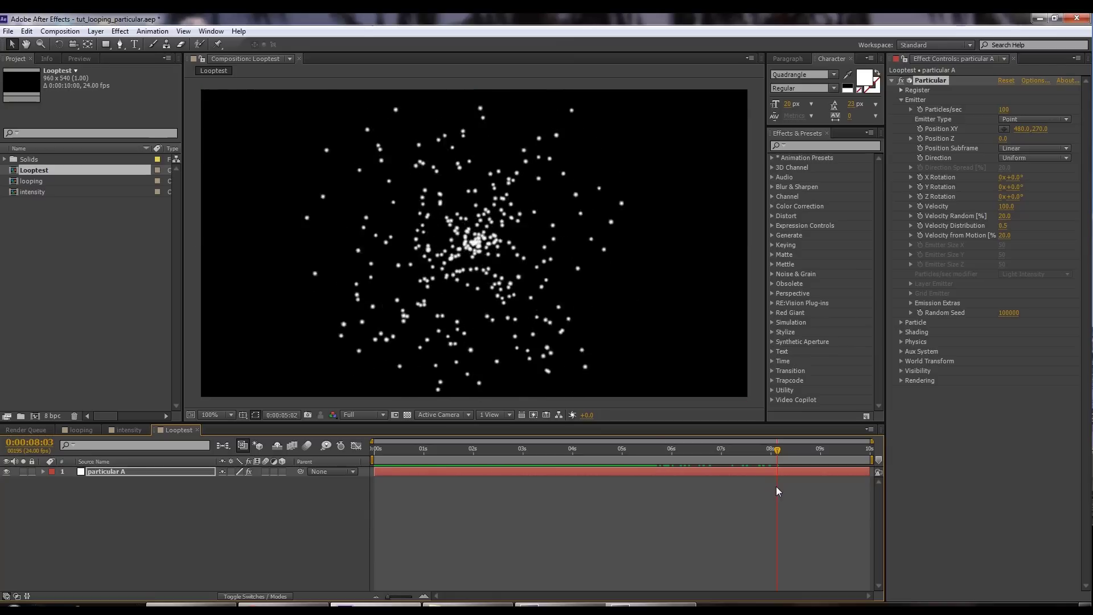
left_click(630, 498)
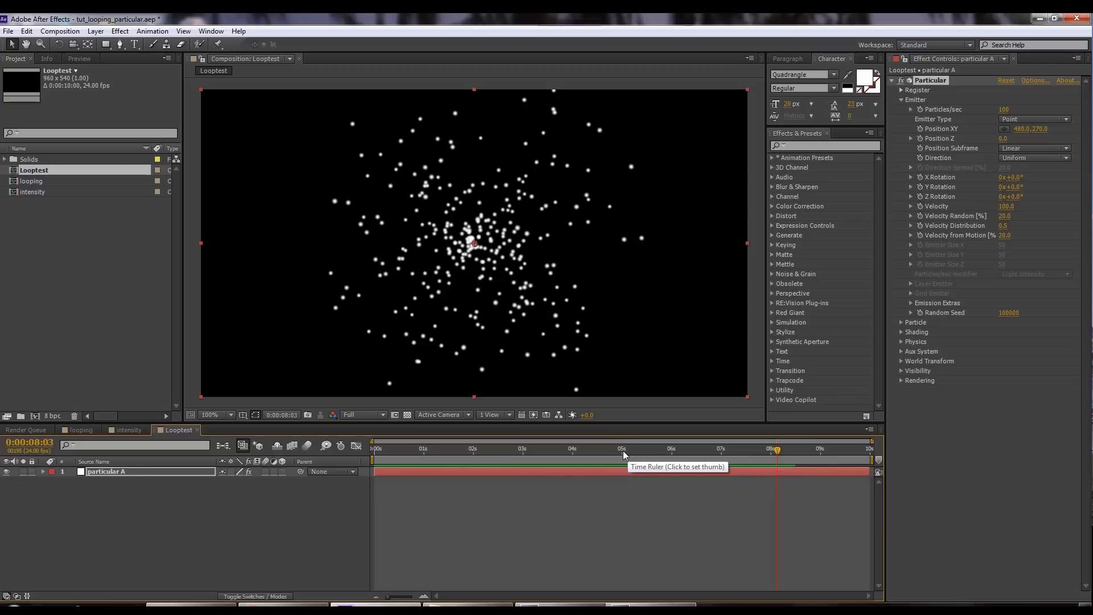
left_click(622, 449)
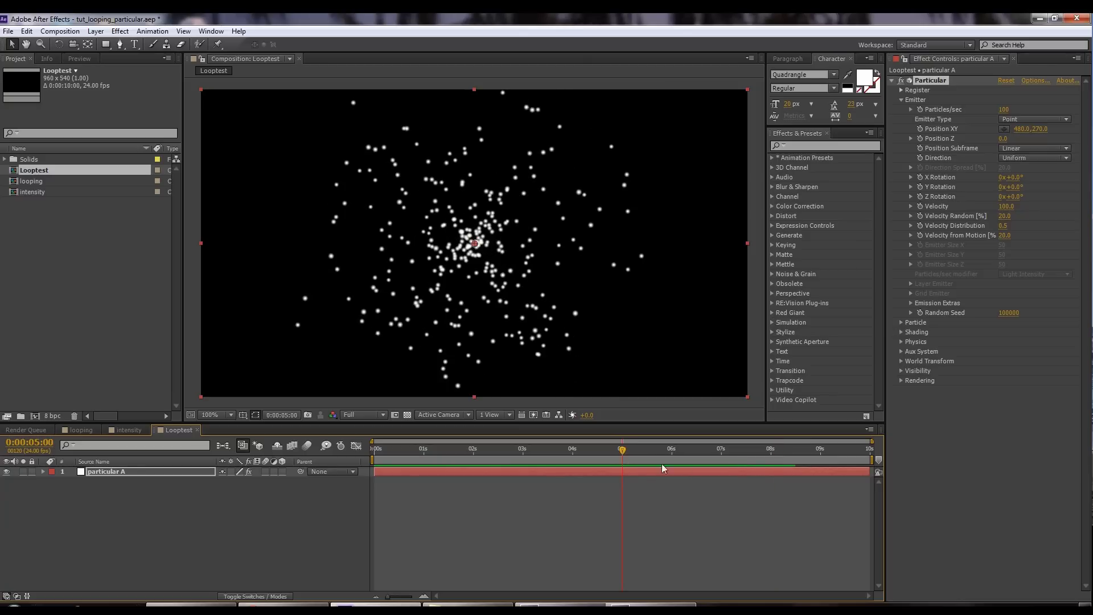
key("b")
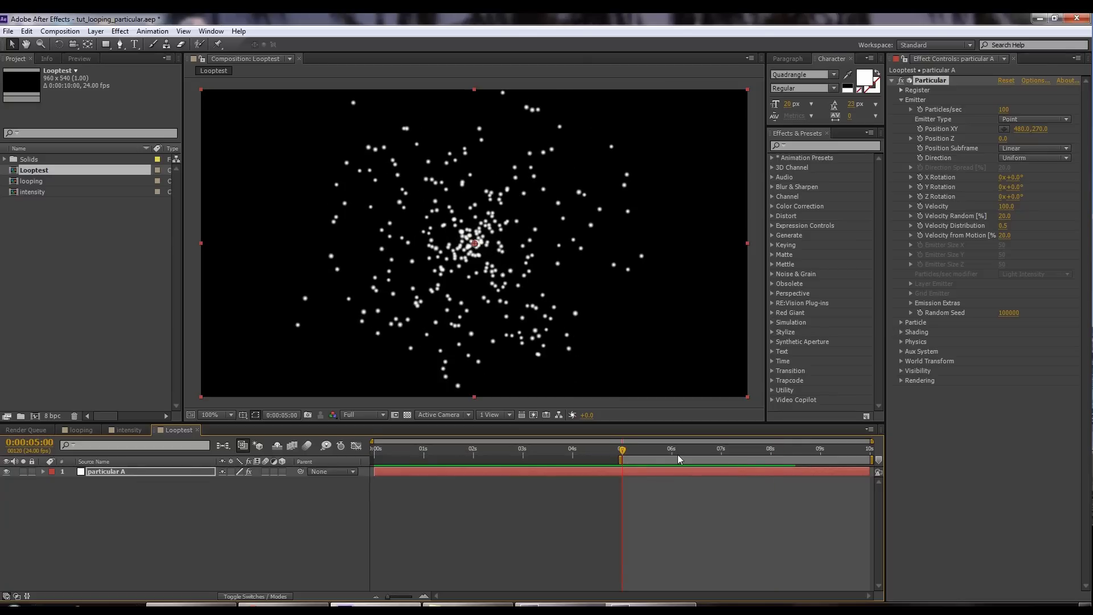
left_click_drag(620, 450, 649, 462)
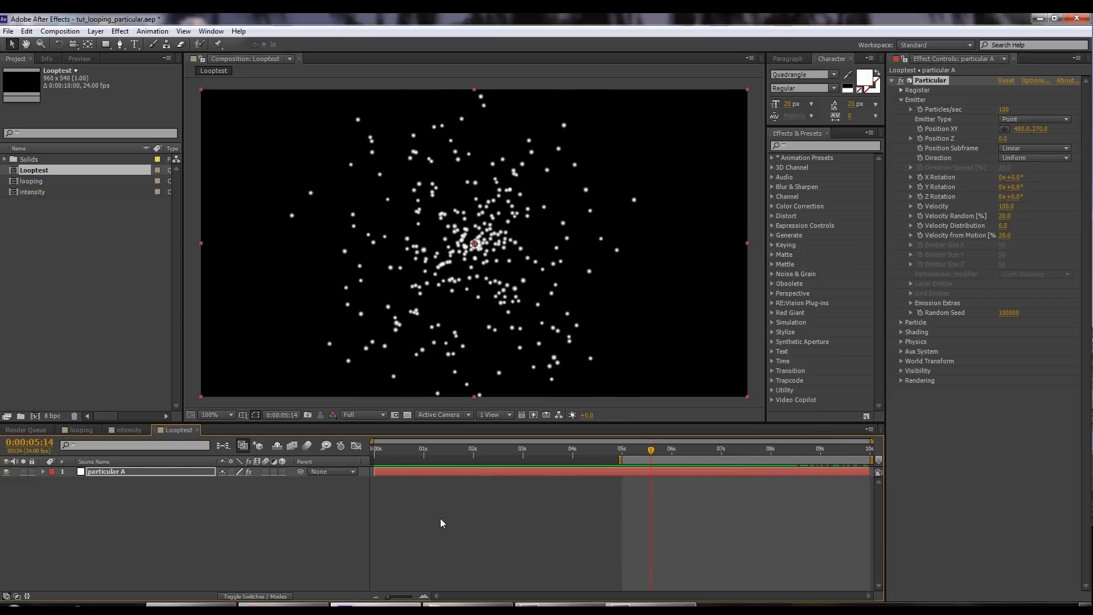
left_click(129, 430)
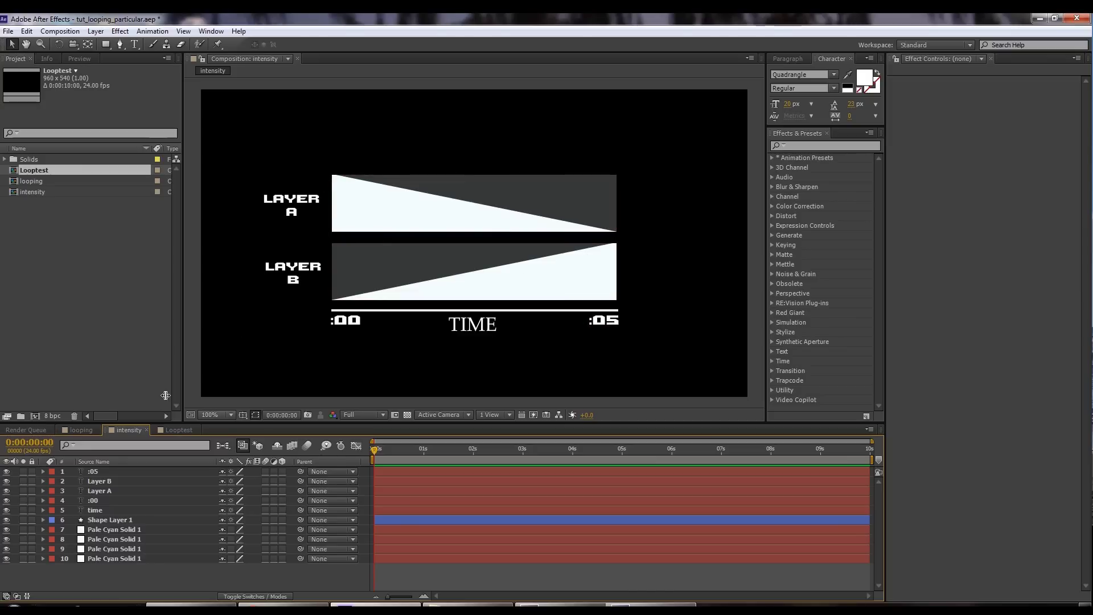
- Back at the five-second mark in Looptest, set the particle Life to 5 seconds
left_click(175, 430)
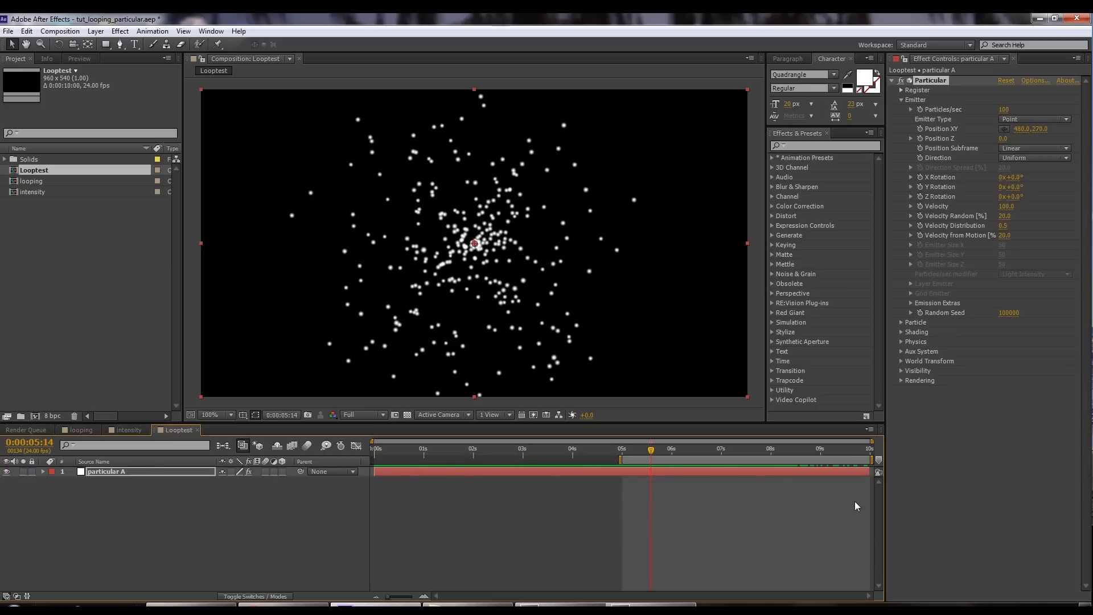
left_click(622, 450)
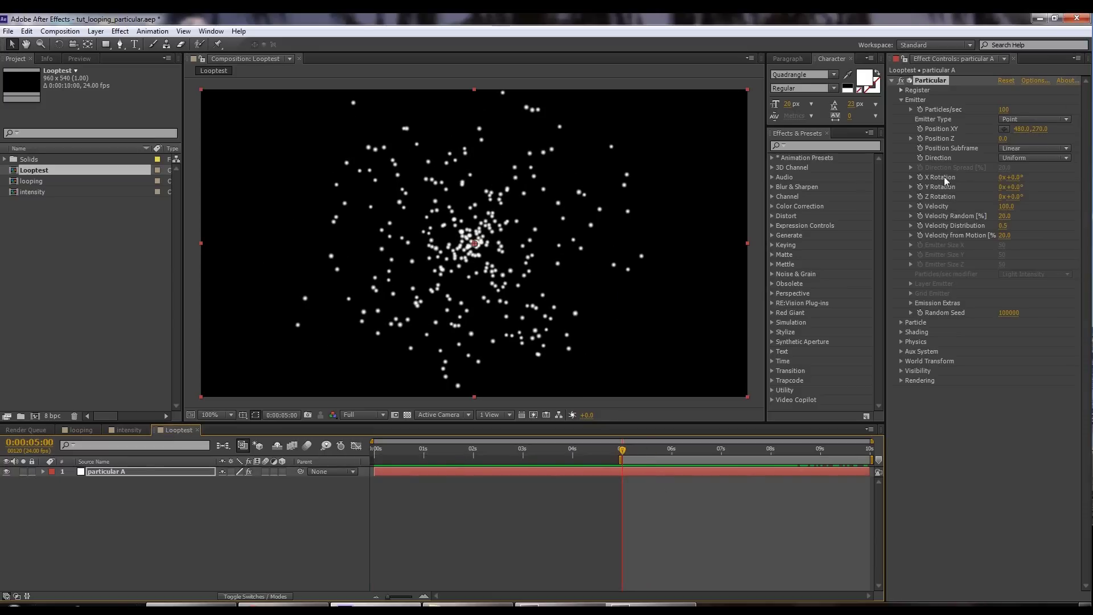
left_click(902, 323)
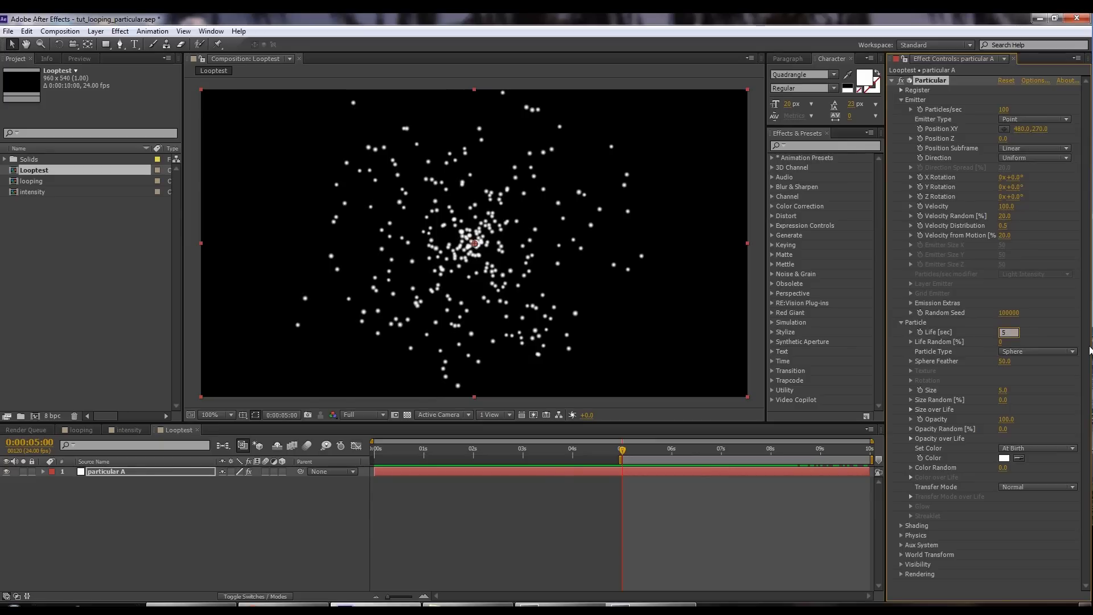
key("Return")
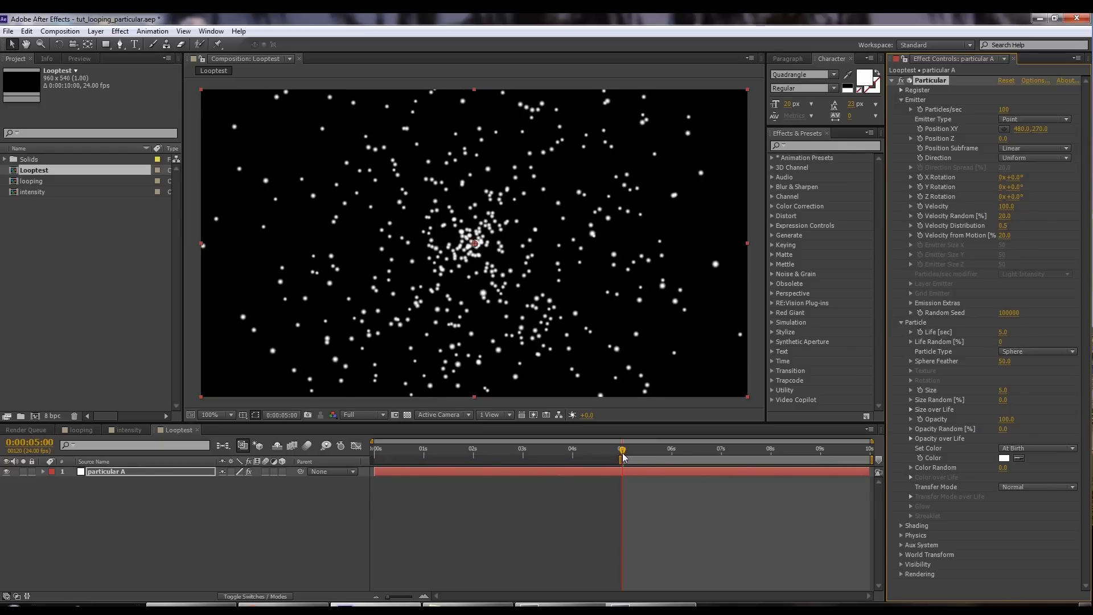
left_click_drag(621, 450, 623, 480)
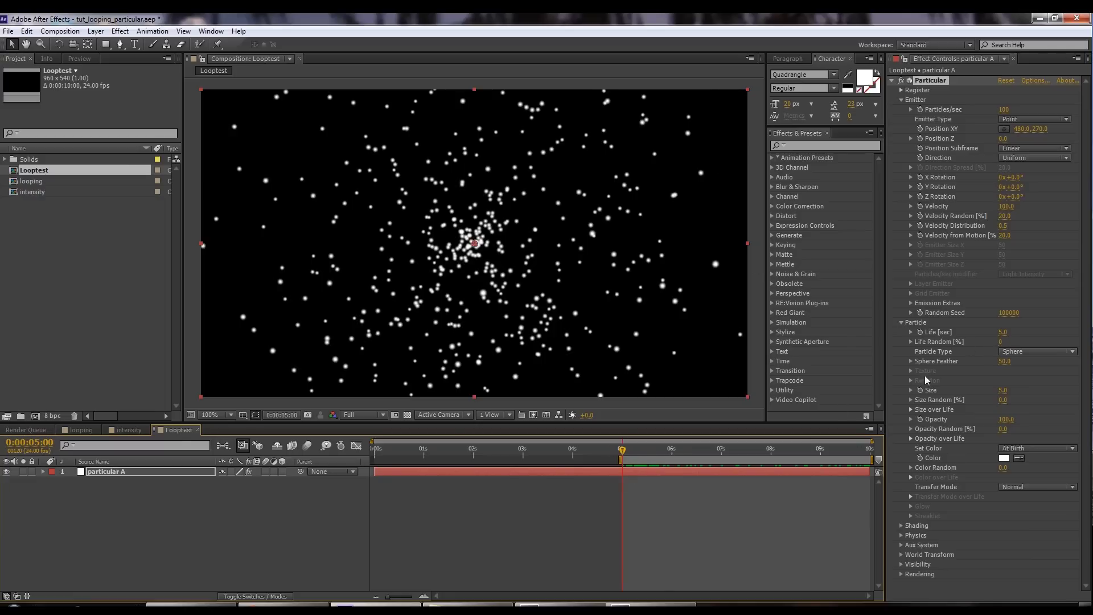
- Apply the triangle Size over Life preset so particles grow then shrink
left_click(910, 409)
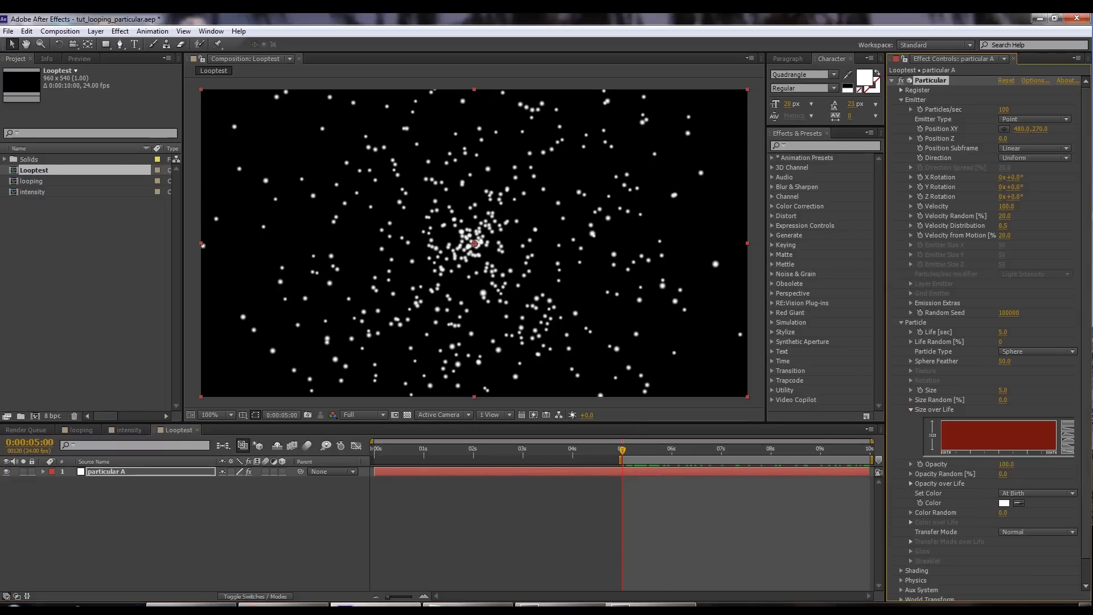
left_click(1069, 439)
left_click_drag(627, 454, 628, 489)
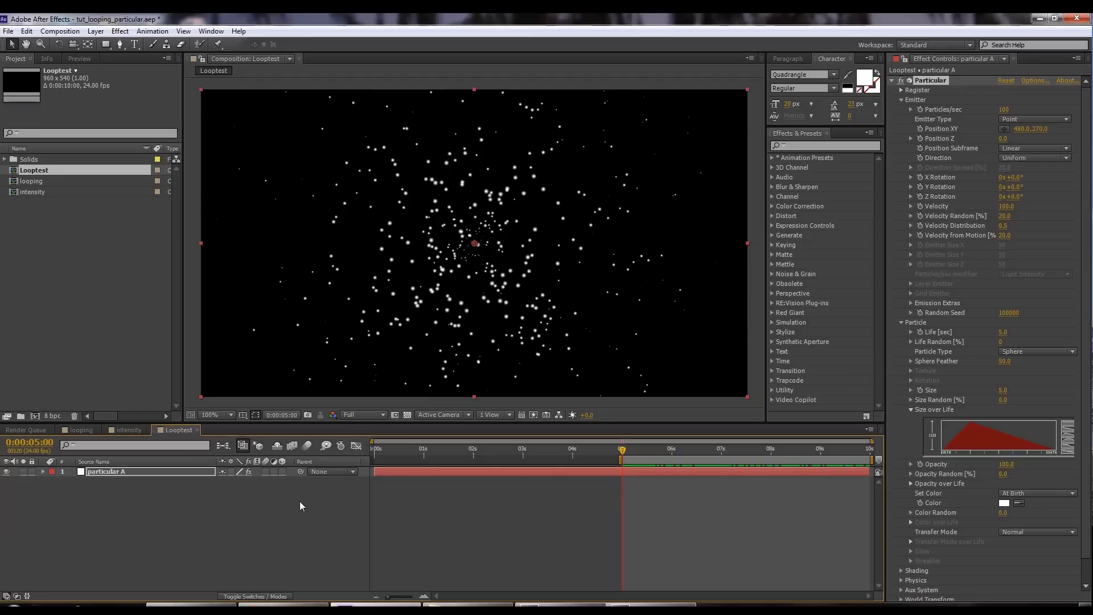
- At 0:00:05:00, set the keyframed Particles/sec to 0 and scrub to confirm emission stops
key("Page_Up")
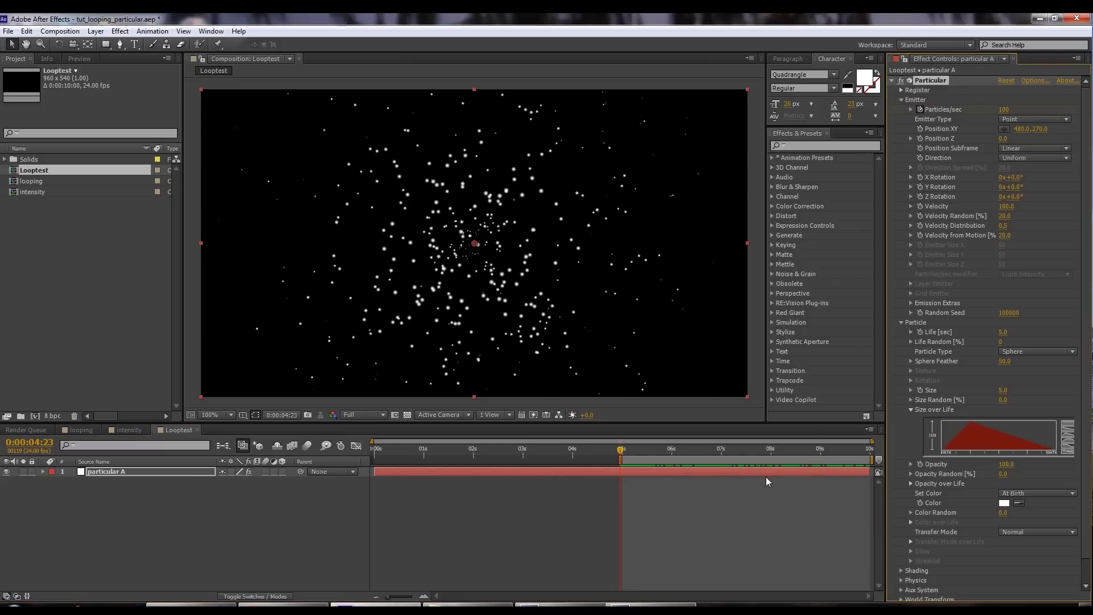
key("Page_Down")
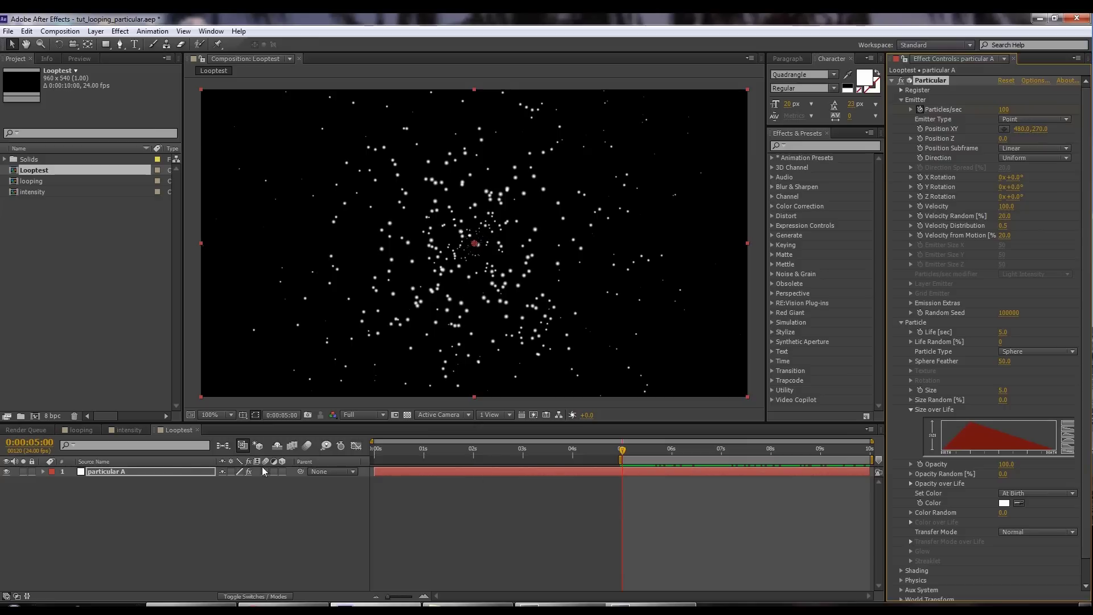
left_click(1004, 111)
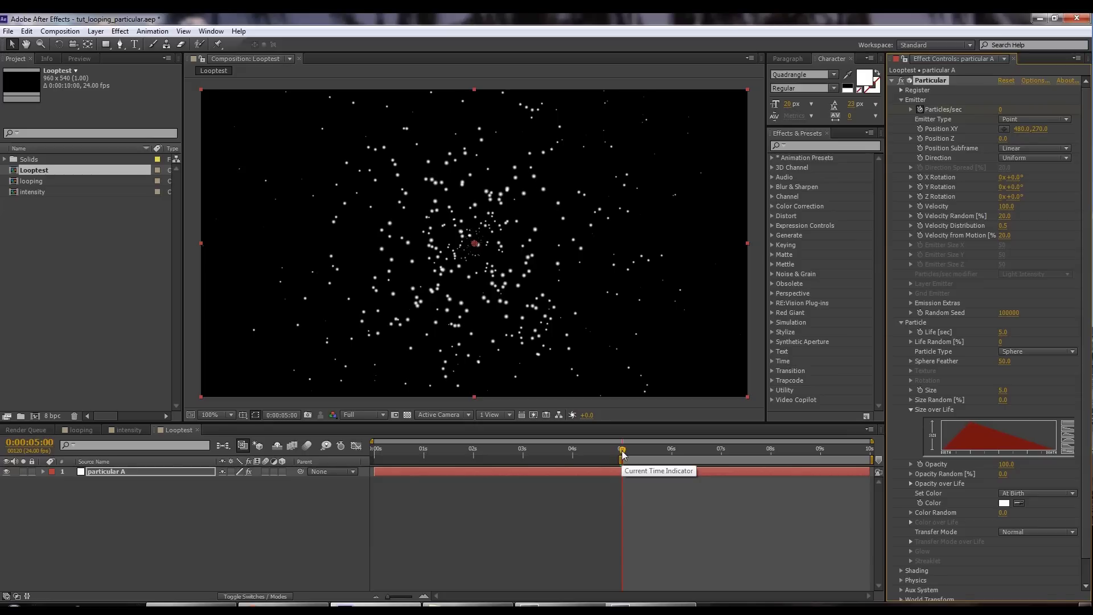
left_click_drag(622, 454, 626, 493)
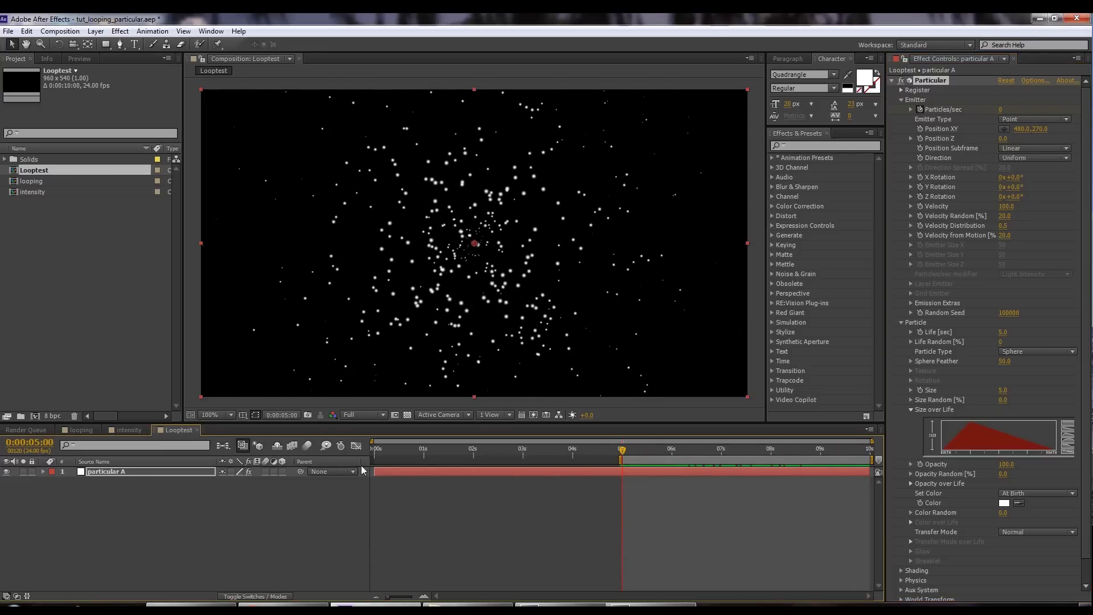
- Duplicate particular A, rename the copy 'particular B', and slide it to start at five seconds
left_click(126, 474)
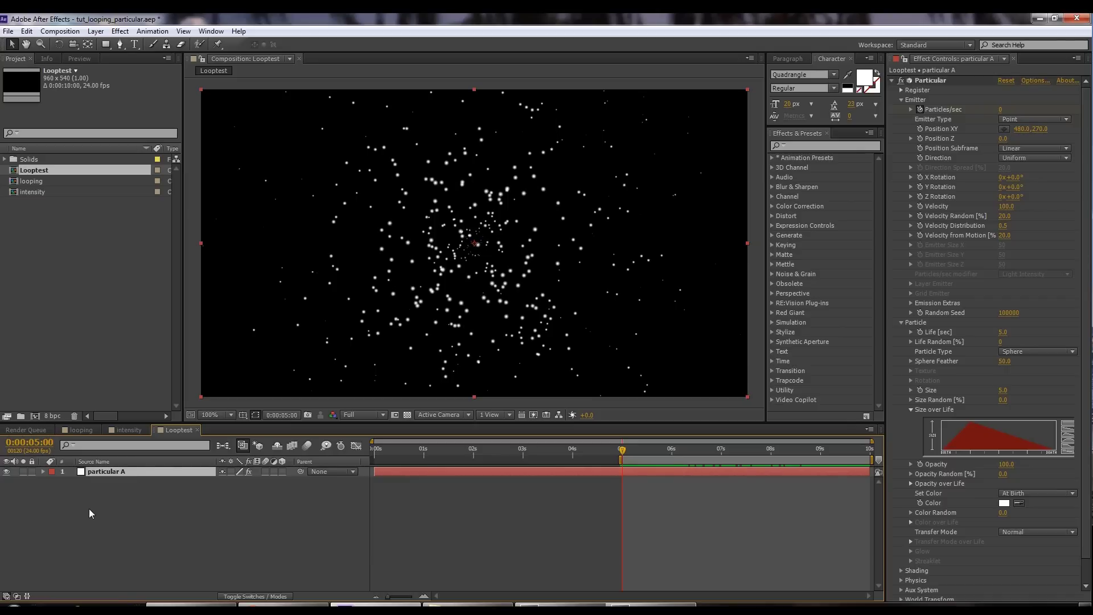
key("ctrl+d")
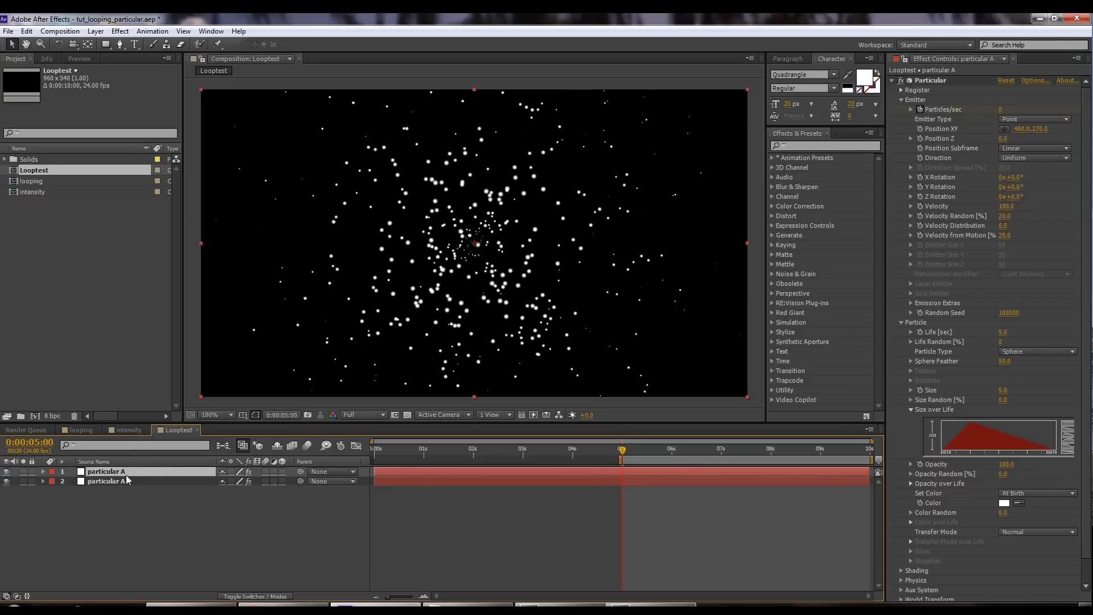
key("Return")
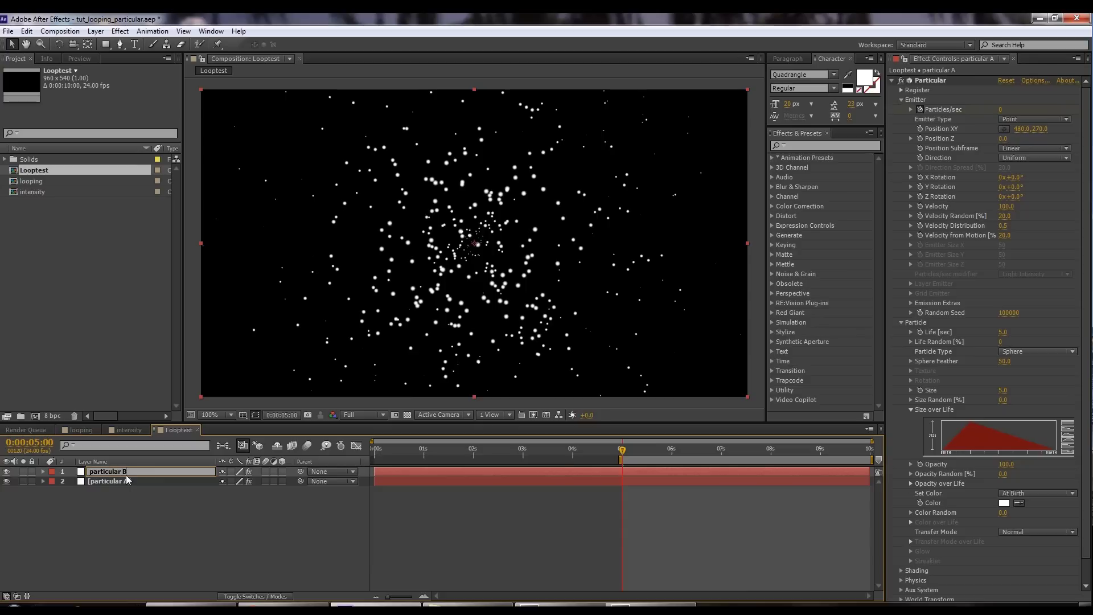
type("B")
key("Return")
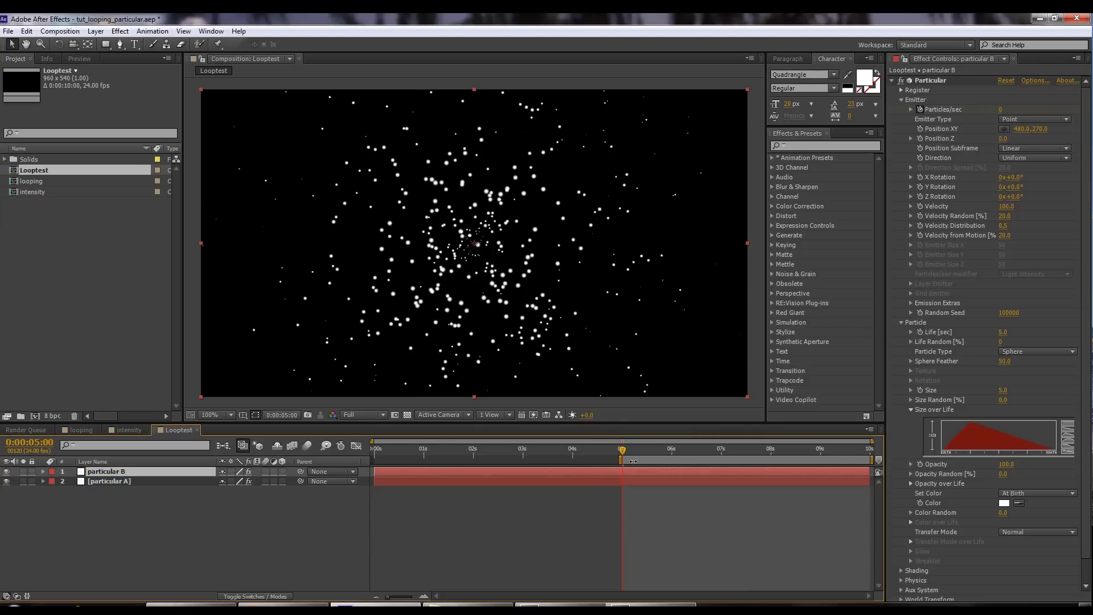
left_click_drag(394, 471, 622, 494)
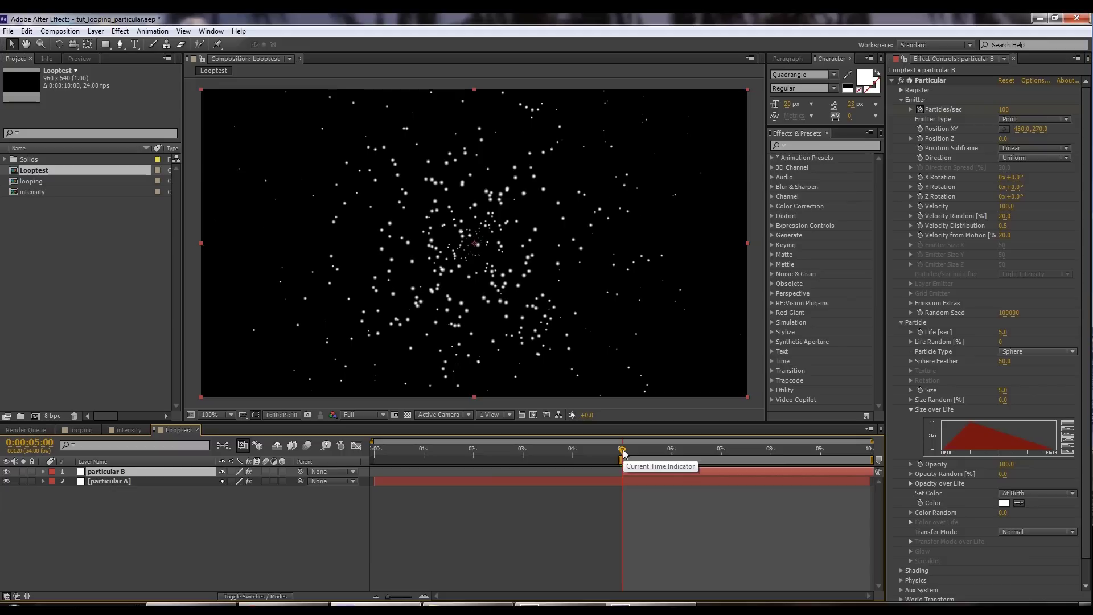
key("KP_0")
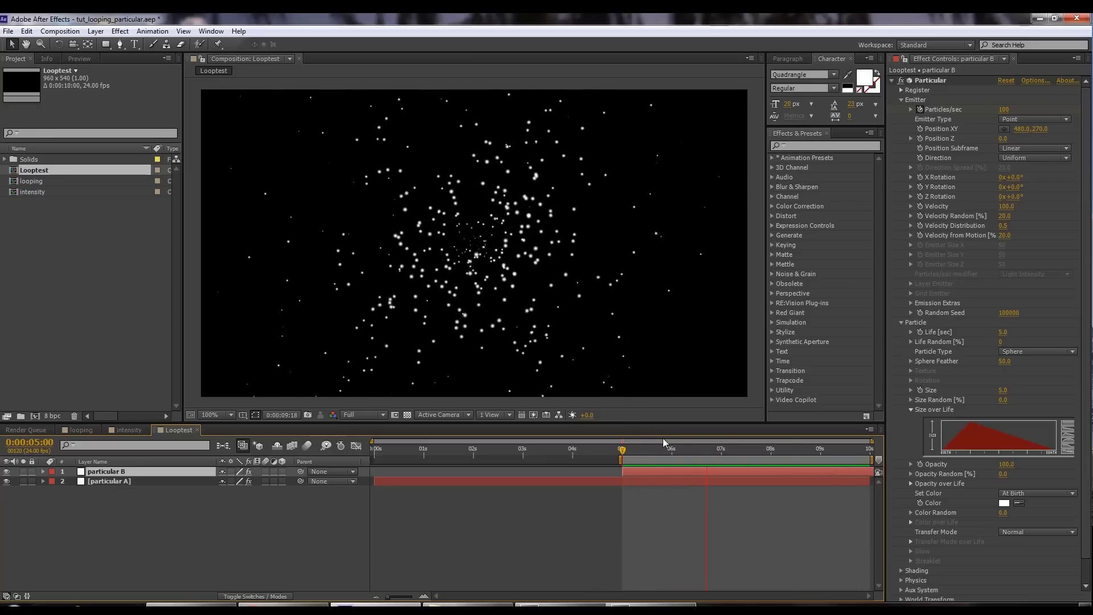
- Delete particular B and reveal particular A's keyframed properties
key("space")
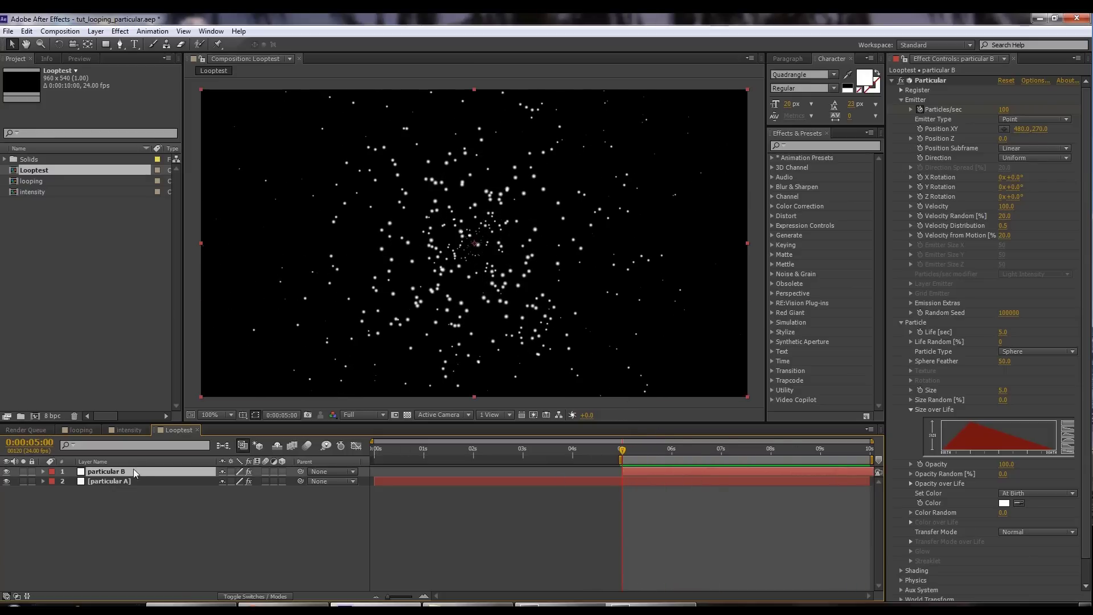
key("Delete")
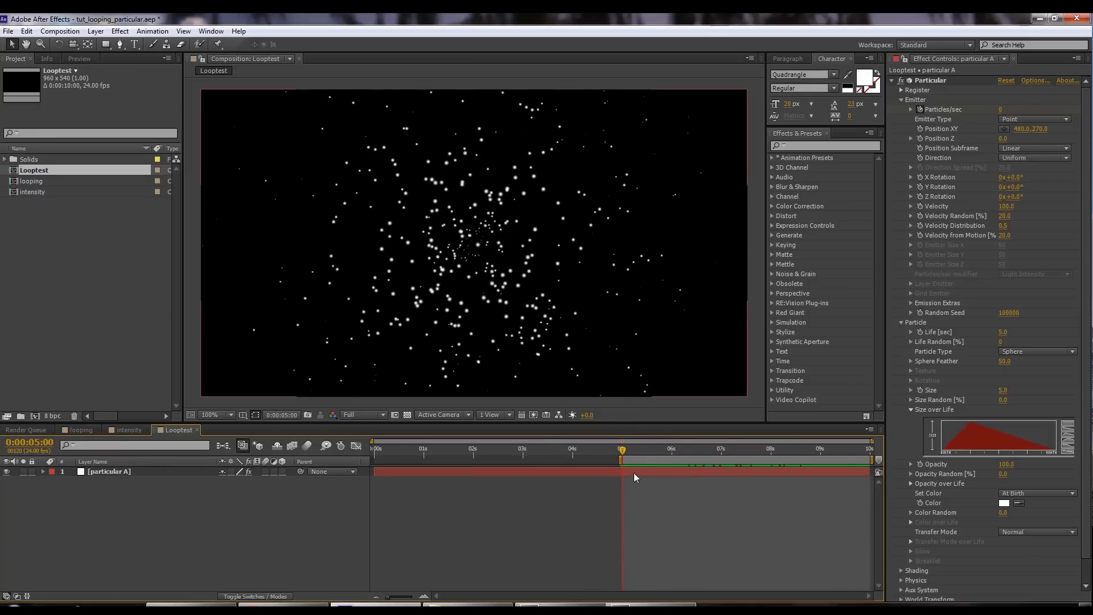
left_click(633, 473)
key("u")
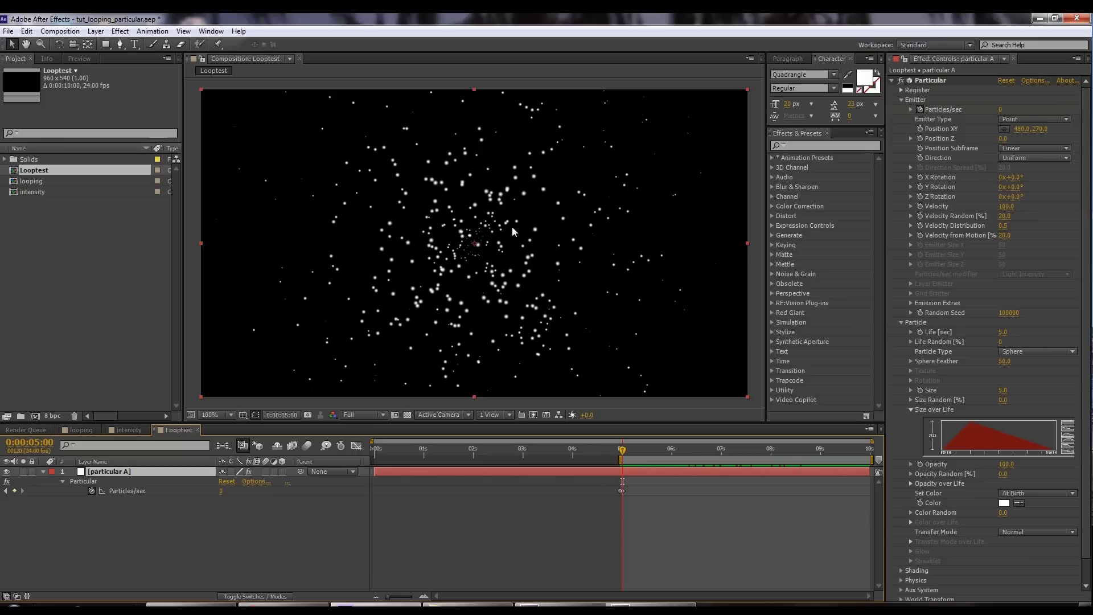
- Make the emitter a Box at 480,-17, 1195 wide and 594 deep
left_click(1018, 121)
left_click(1039, 149)
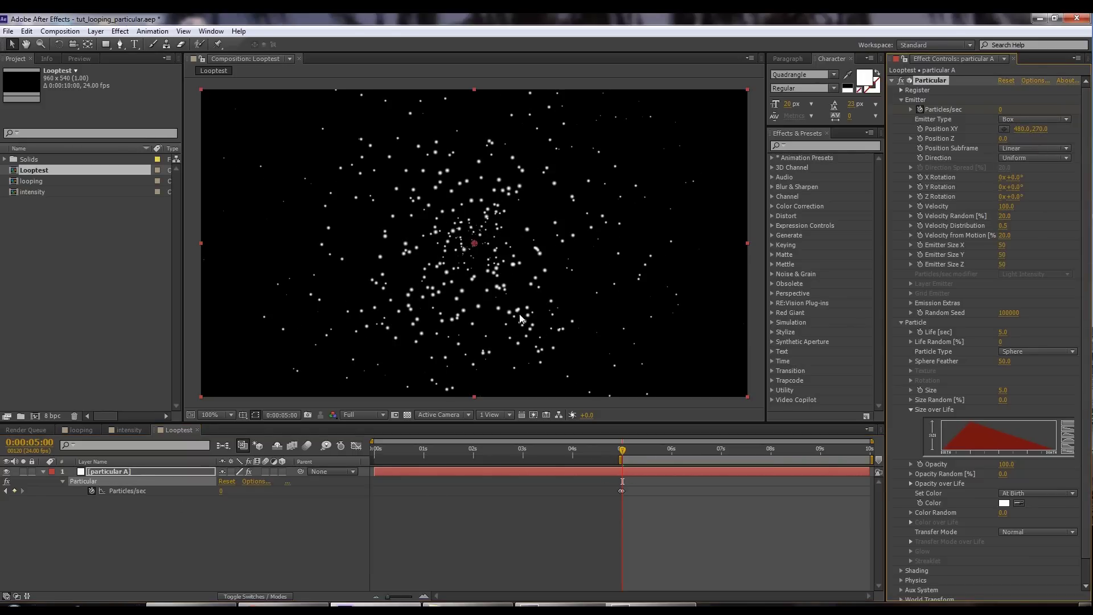
left_click_drag(480, 143, 484, 104)
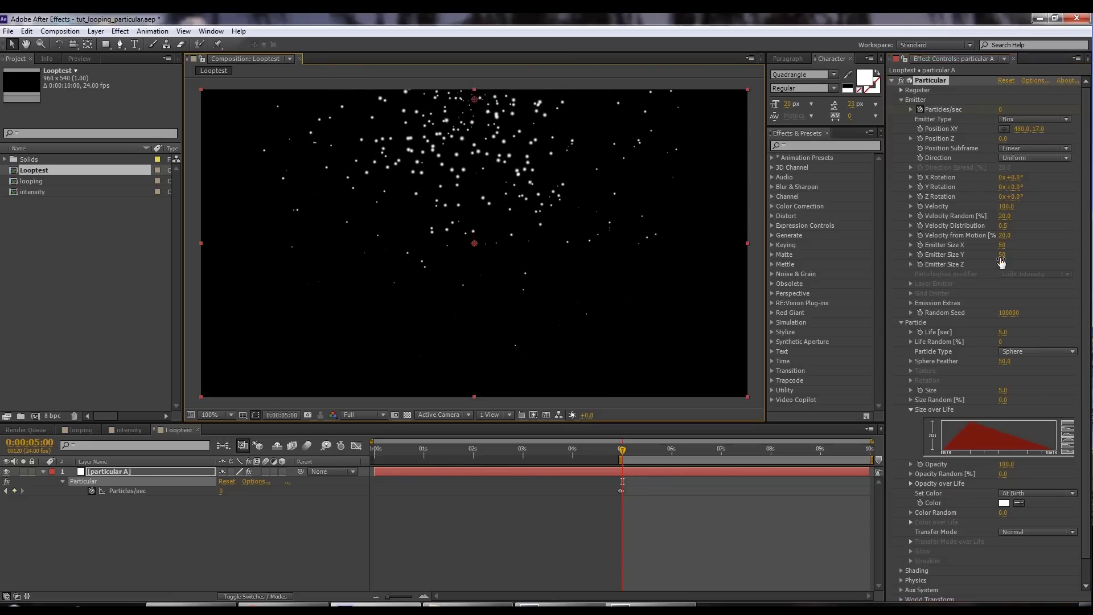
left_click_drag(1002, 245, 1092, 244)
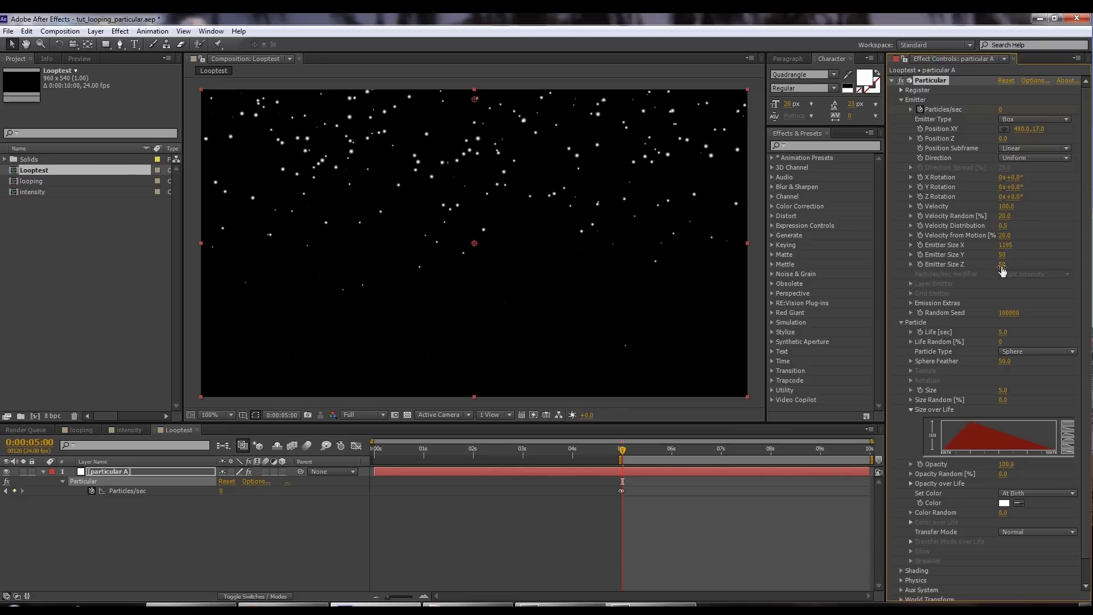
left_click_drag(1002, 264, 1054, 264)
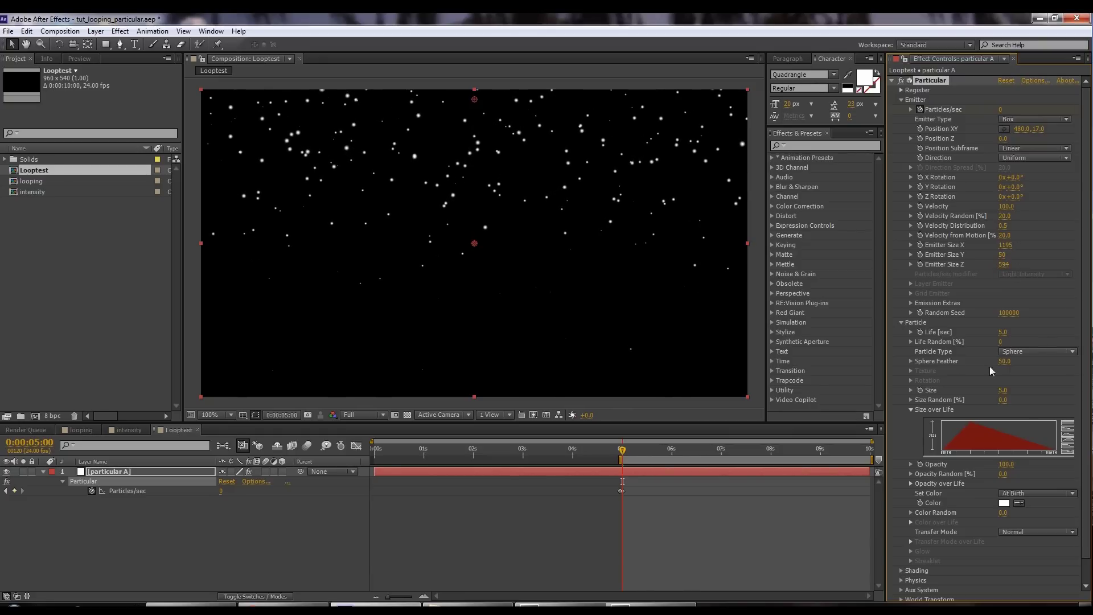
- Set the particle Size to 3
left_click(1004, 391)
type("3")
key("Return")
- Under Physics > Air, set Wind Y to 50 so particles fall
scroll(934, 413, "down", 1)
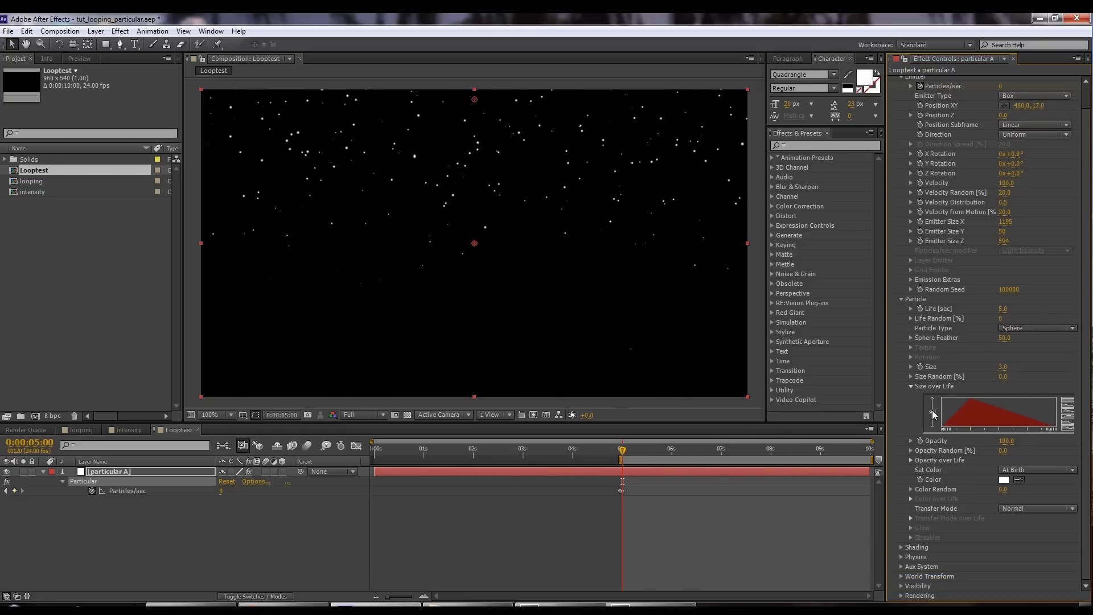
left_click_drag(622, 451, 623, 475)
left_click(901, 557)
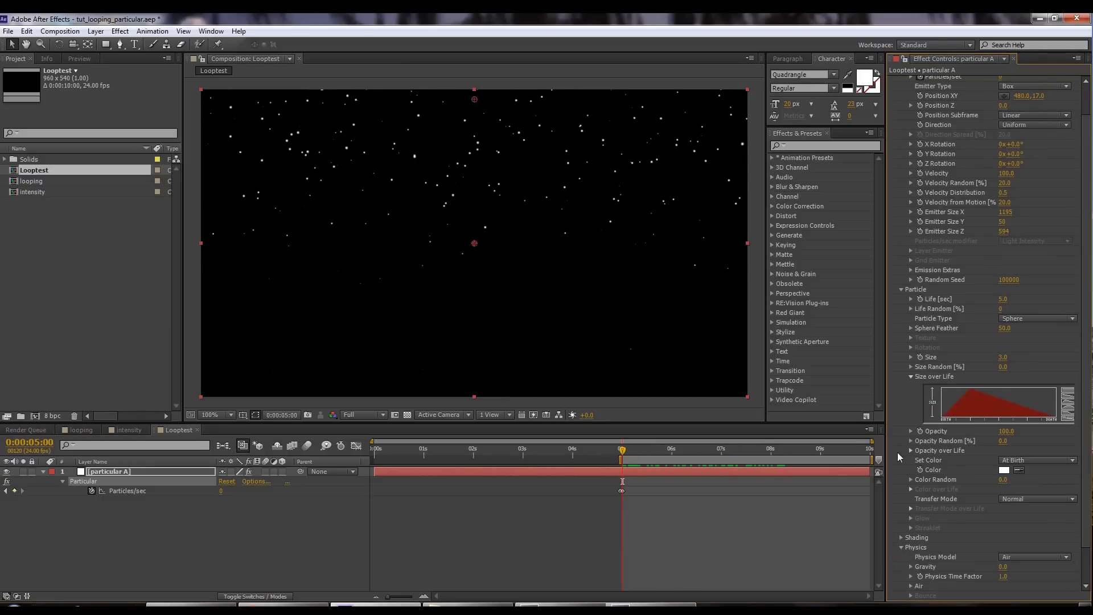
scroll(903, 556, "down", 2)
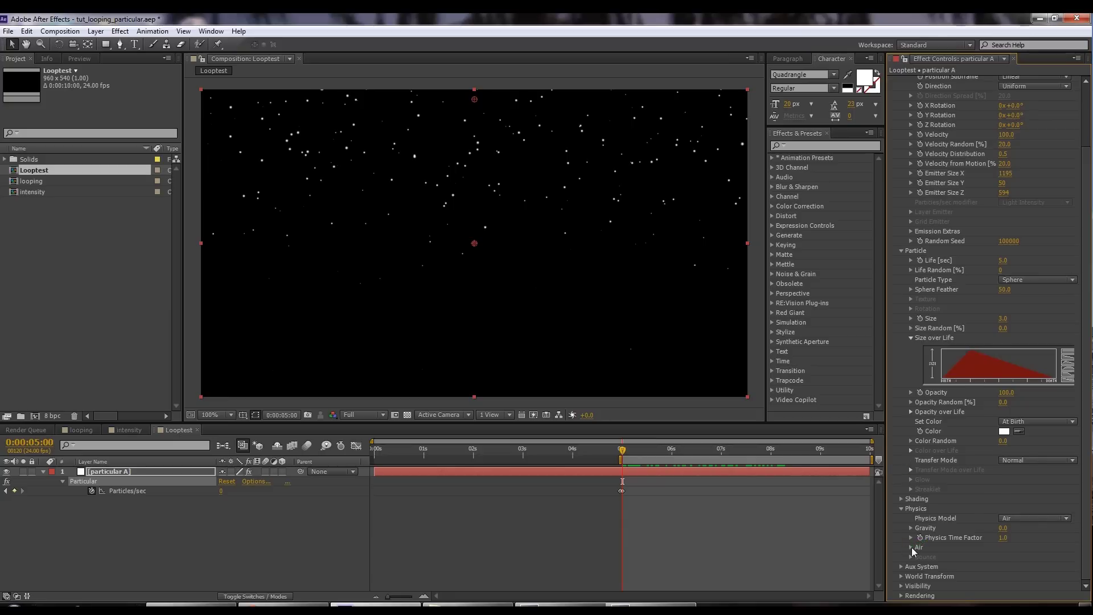
left_click(911, 548)
scroll(903, 530, "down", 5)
left_click_drag(1001, 517, 1042, 520)
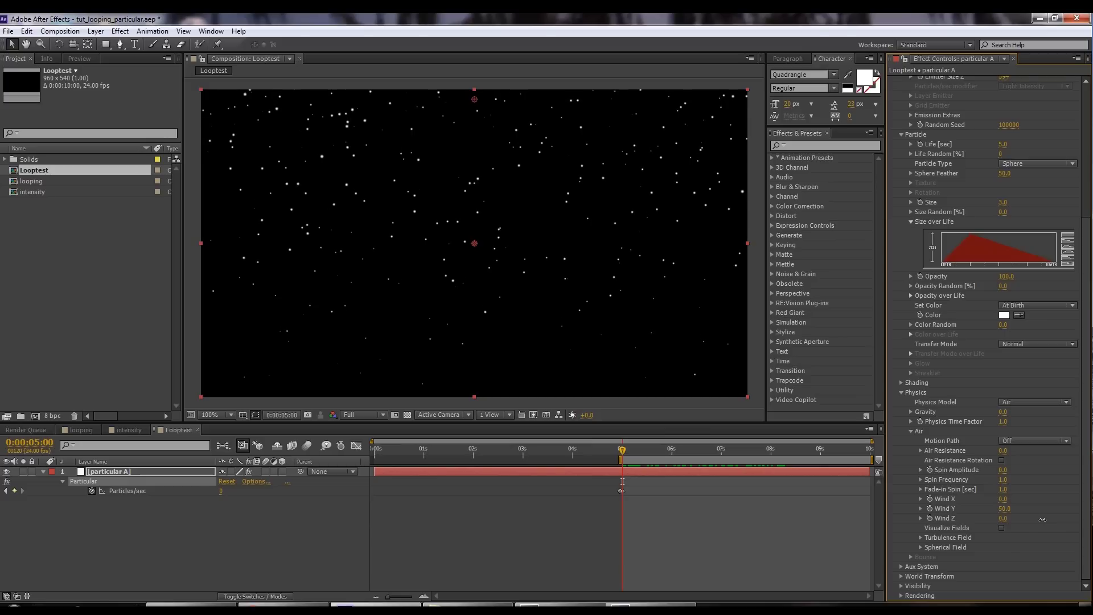
left_click(1004, 508)
key("Return")
- Set Spin Amplitude to 50 and preview the falling snow from five seconds
left_click(1003, 470)
type("50")
key("Return")
key("space")
key("space")
- Duplicate particular A and trim the copy's in point to the 5-second playhead
left_click(638, 472)
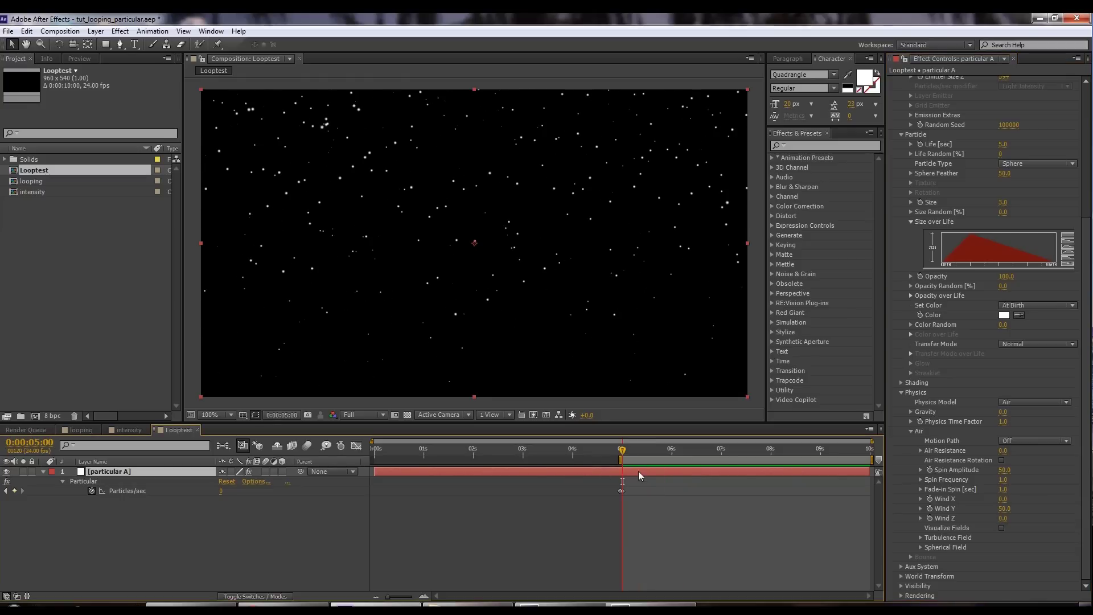
key("ctrl+d")
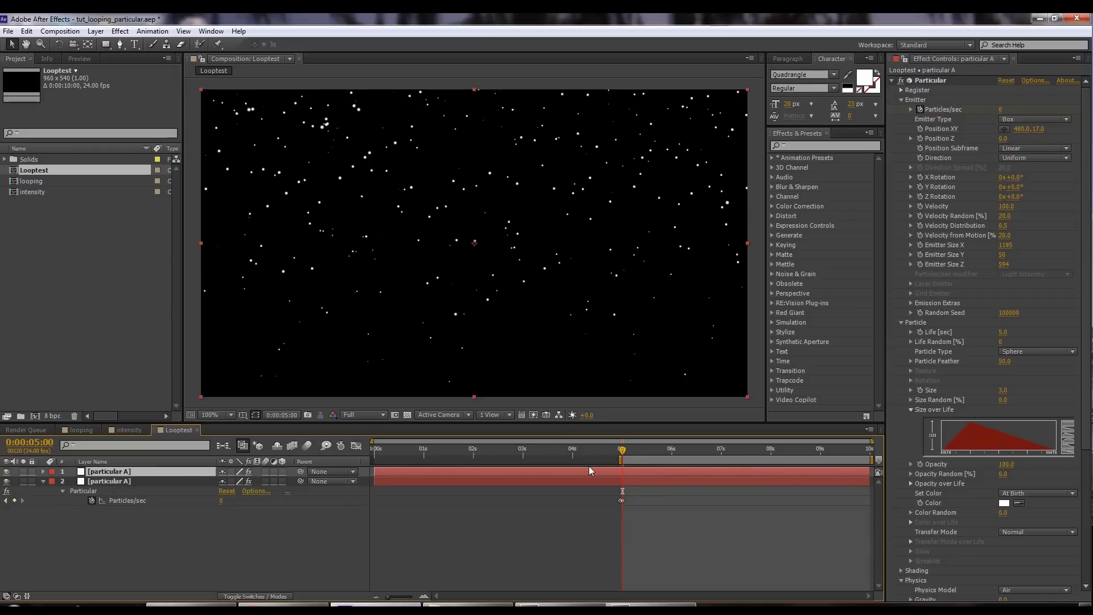
key("alt+bracketleft")
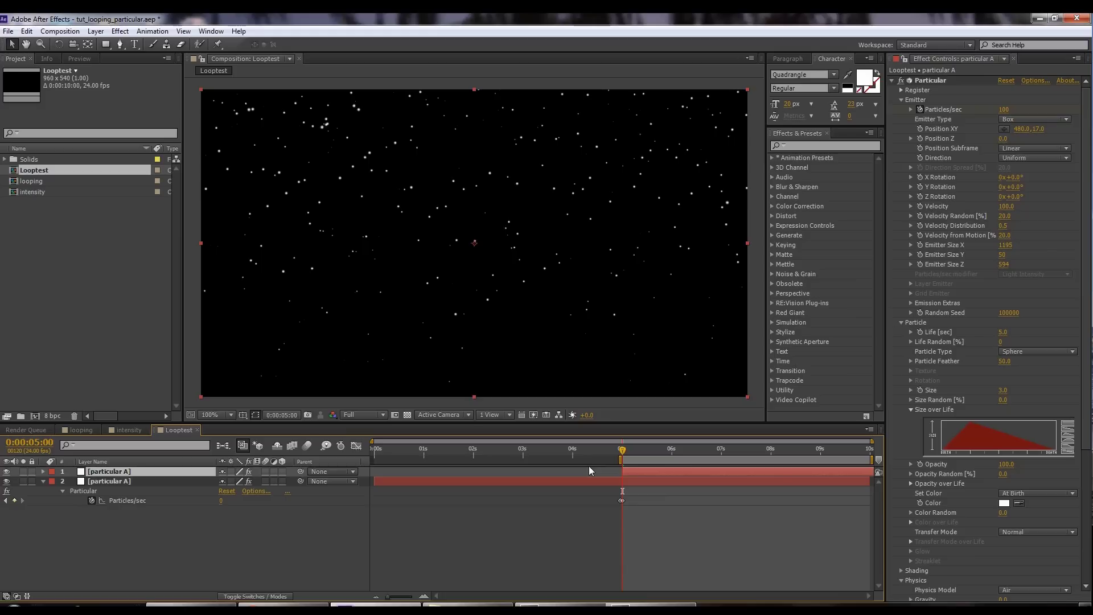